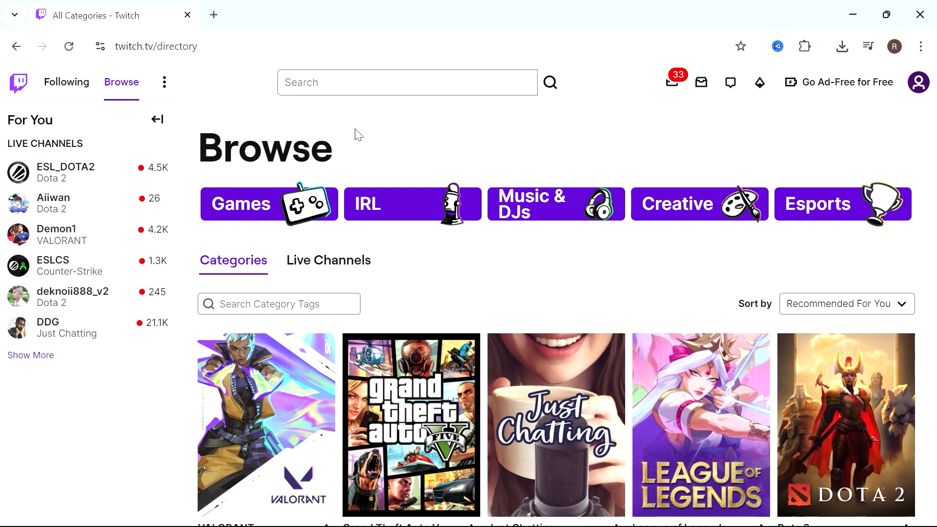
- Search google.com for 'obs' and open the Open Broadcaster Software | OBS result
click(298, 46)
text(g)
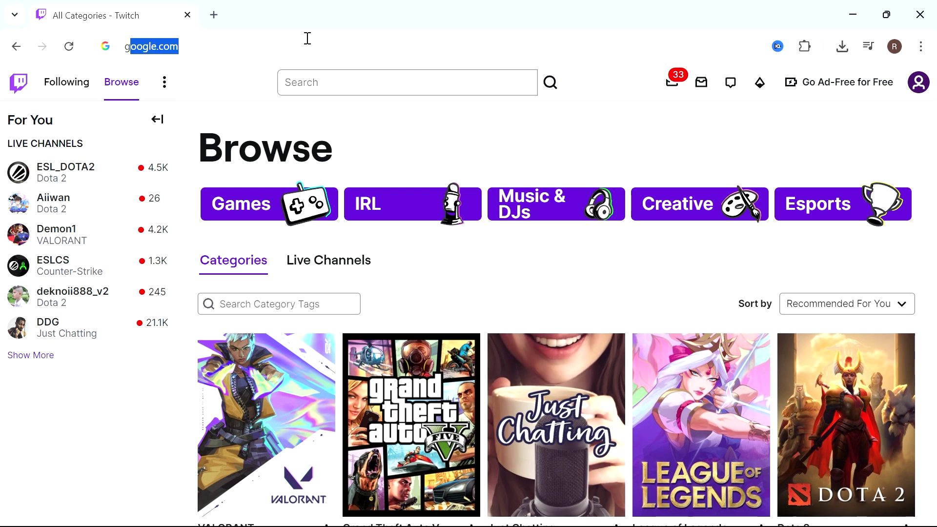
key(Return)
text(obs)
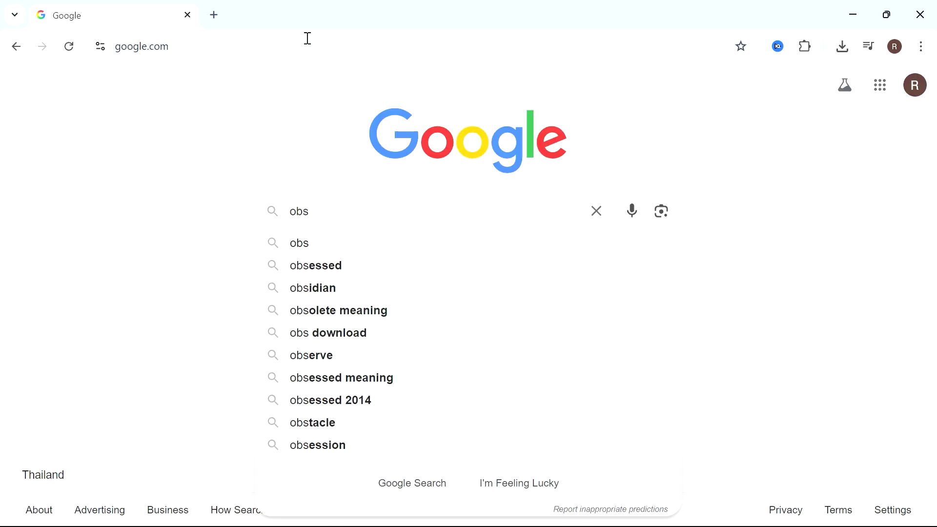
key(Return)
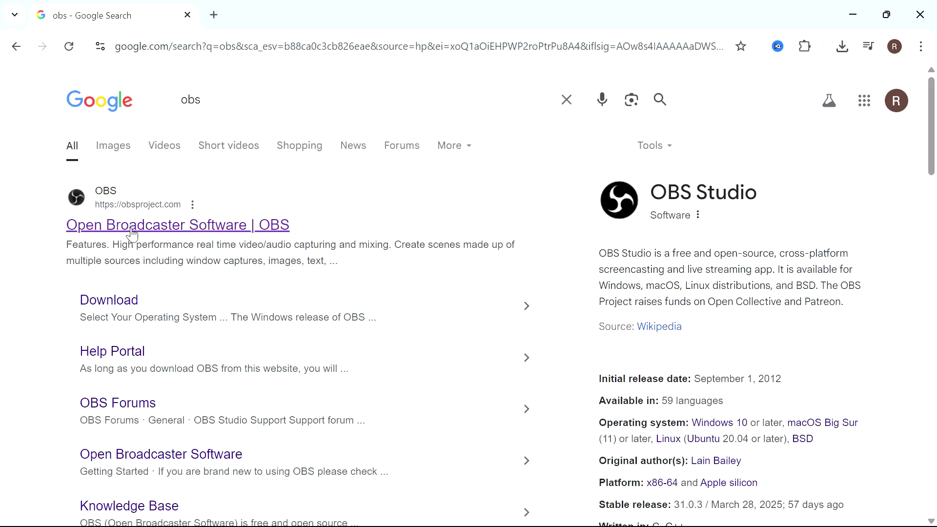
click(169, 222)
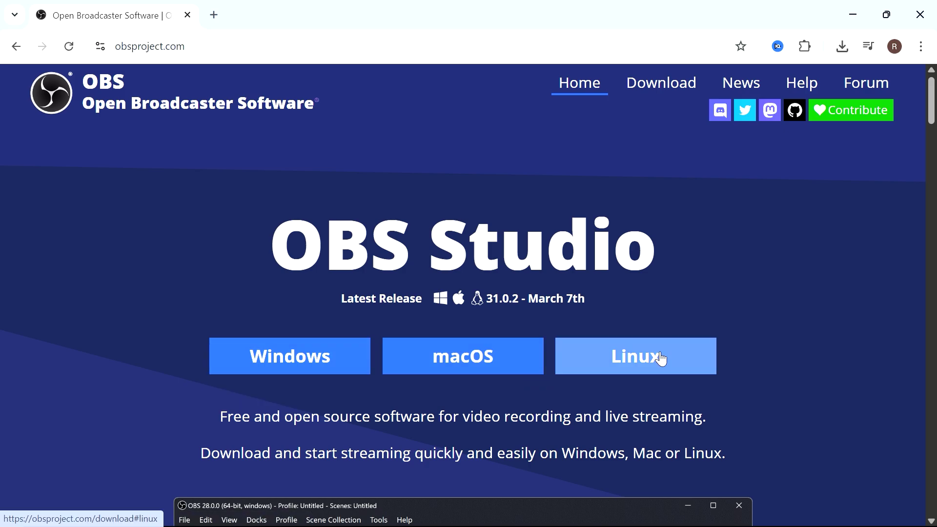
- Download the OBS Studio installer for Windows and confirm it finished downloading
click(305, 358)
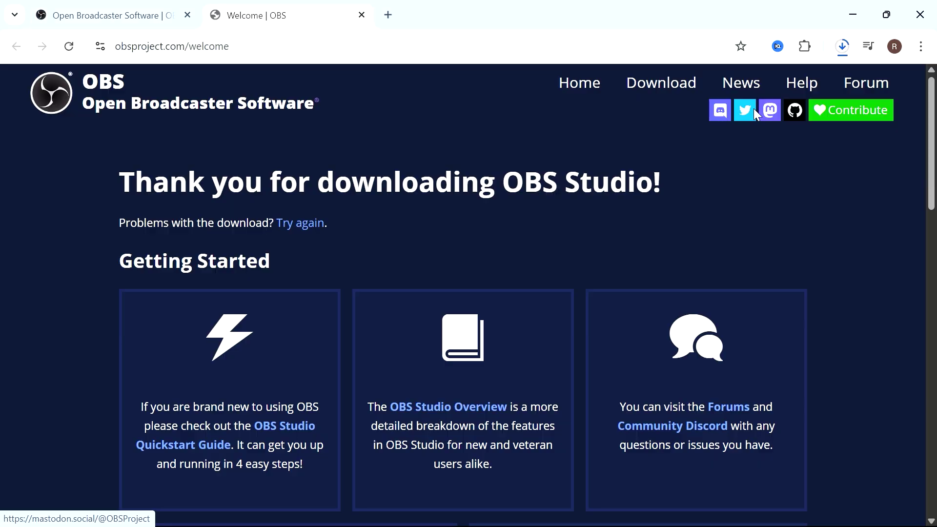
click(842, 47)
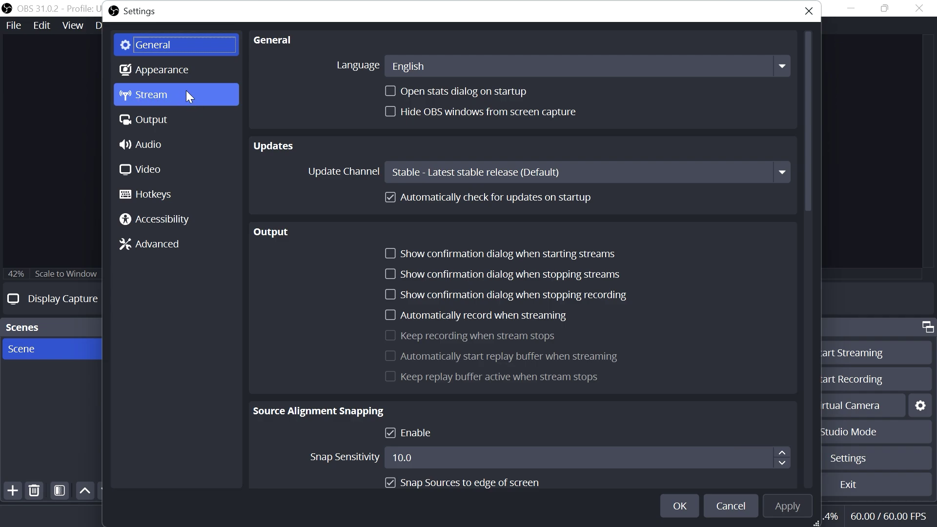
- Keep Twitch as the Stream service and connect the Twitch account
click(166, 96)
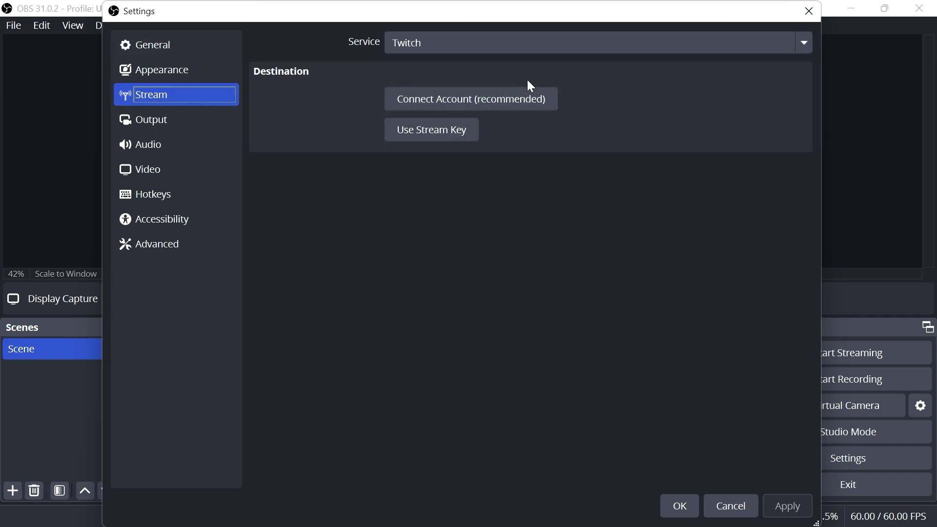
click(504, 43)
click(399, 78)
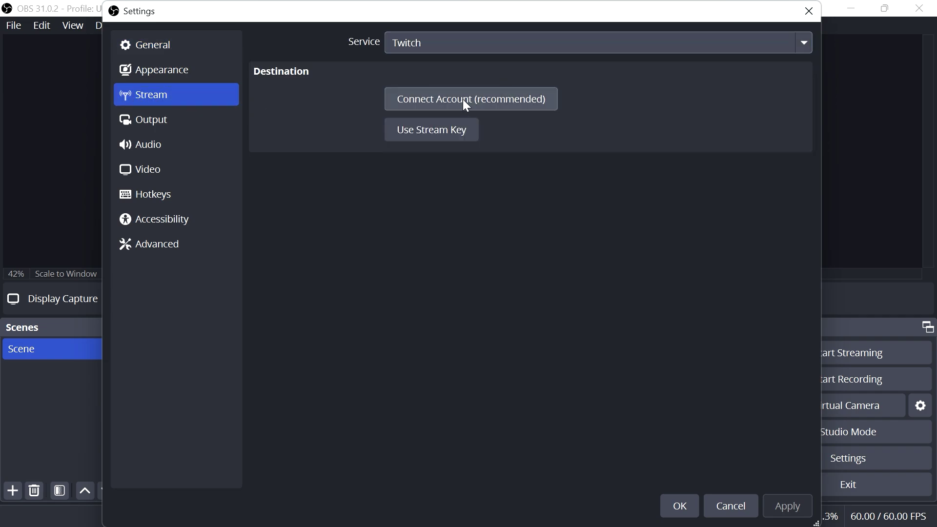
click(443, 102)
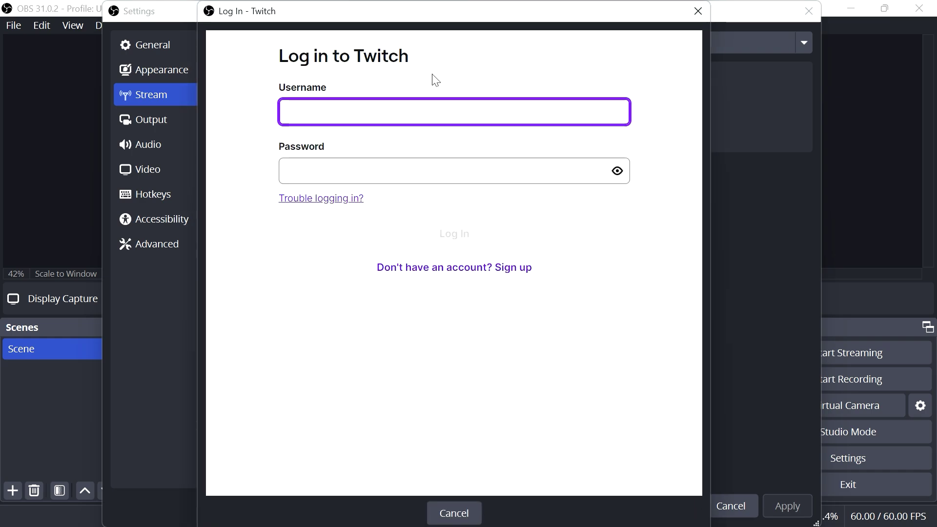
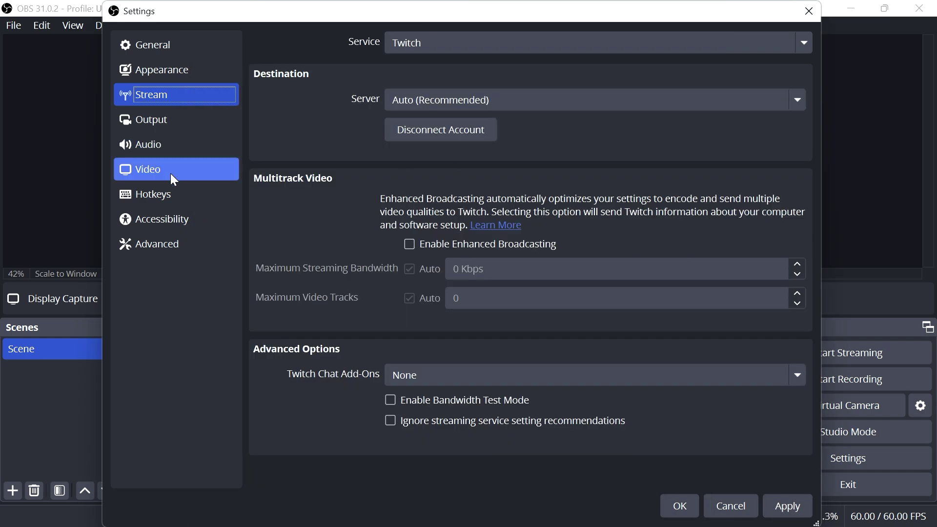
- Review the Video settings, keeping 1920x1080 resolution and 60 FPS
click(171, 174)
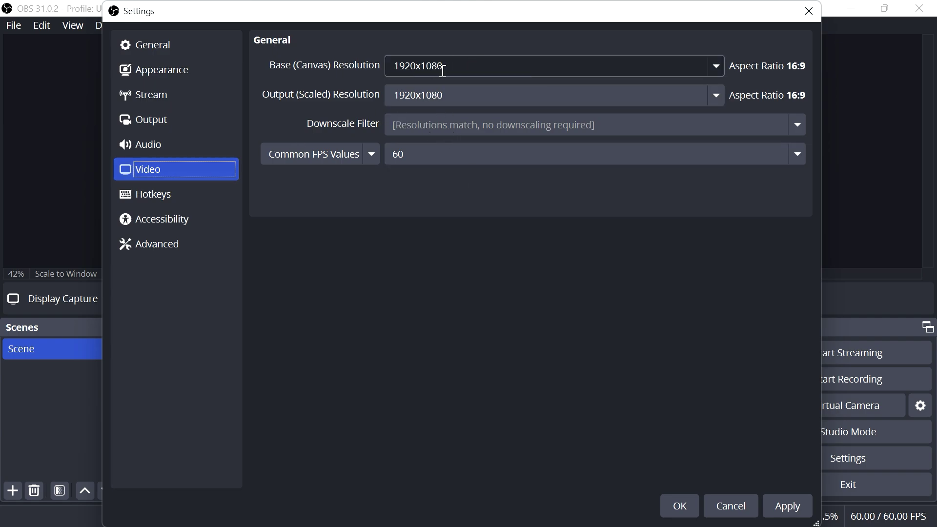
click(458, 95)
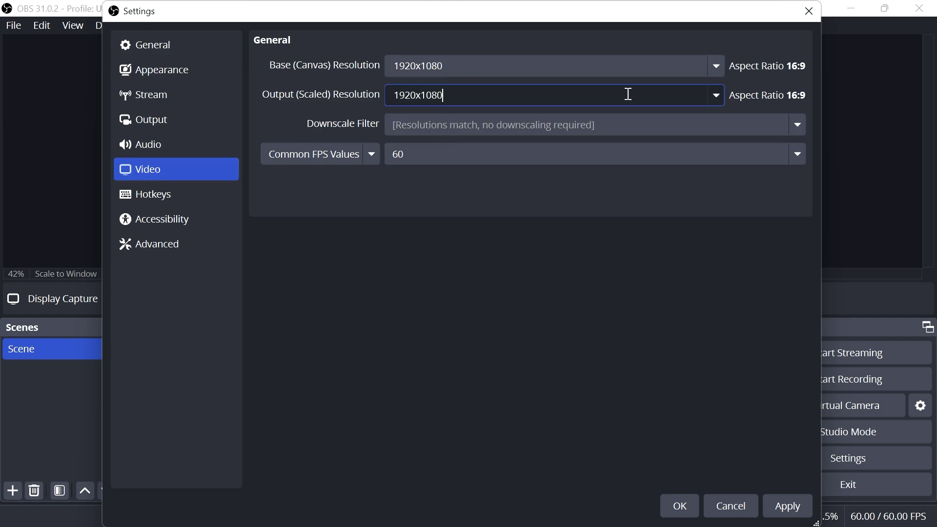
click(720, 96)
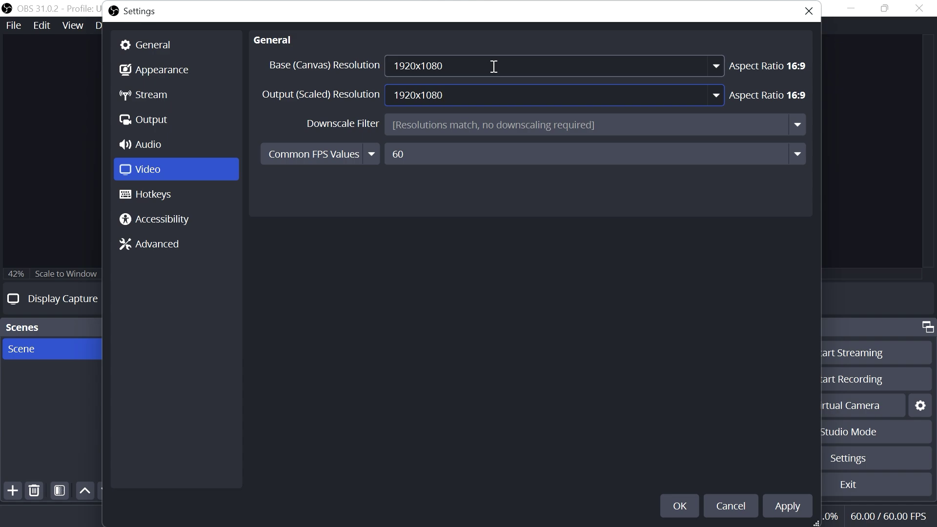
click(469, 154)
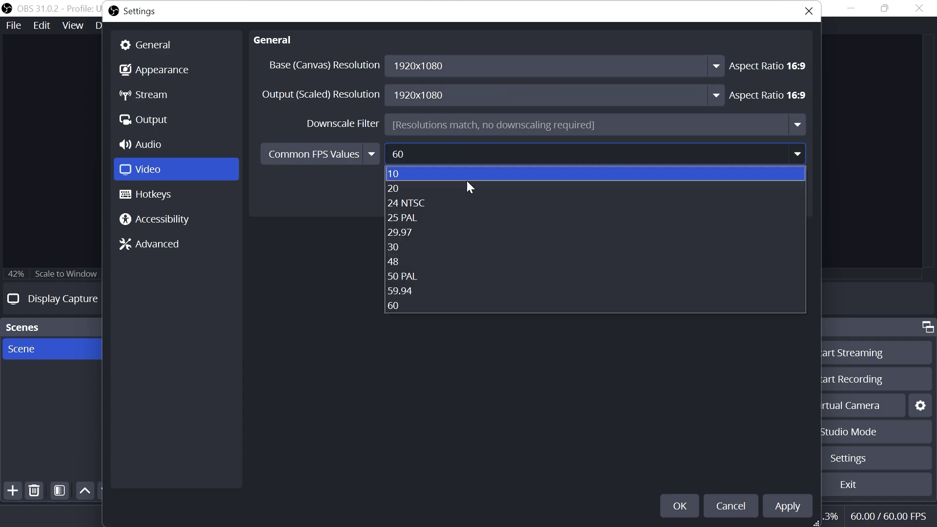
click(415, 305)
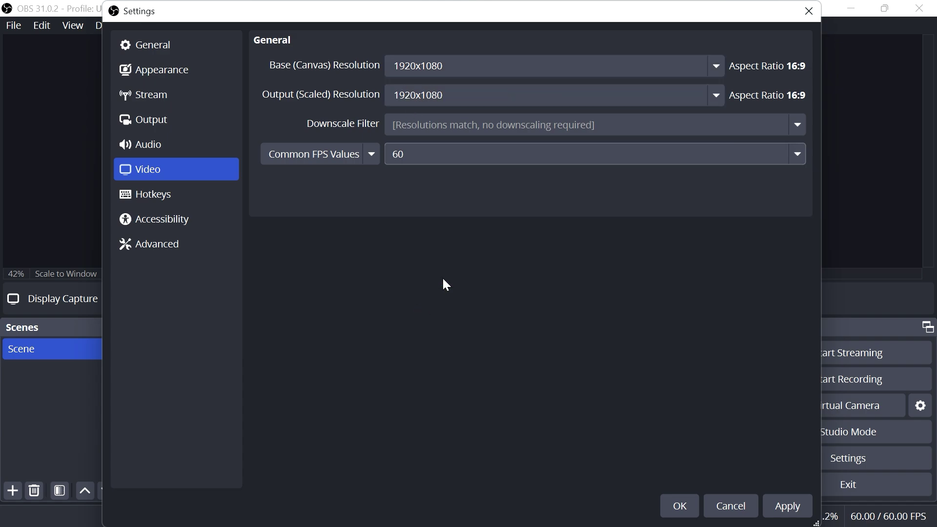
click(438, 154)
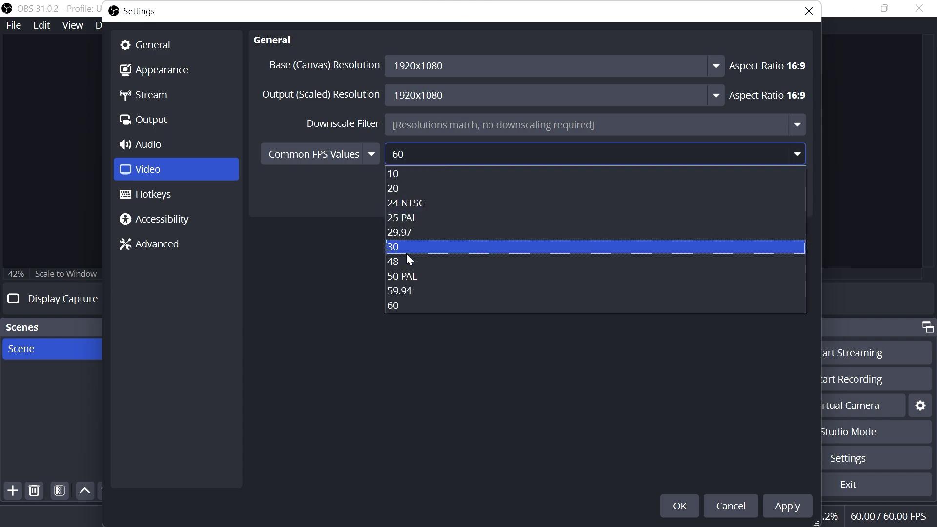
click(333, 254)
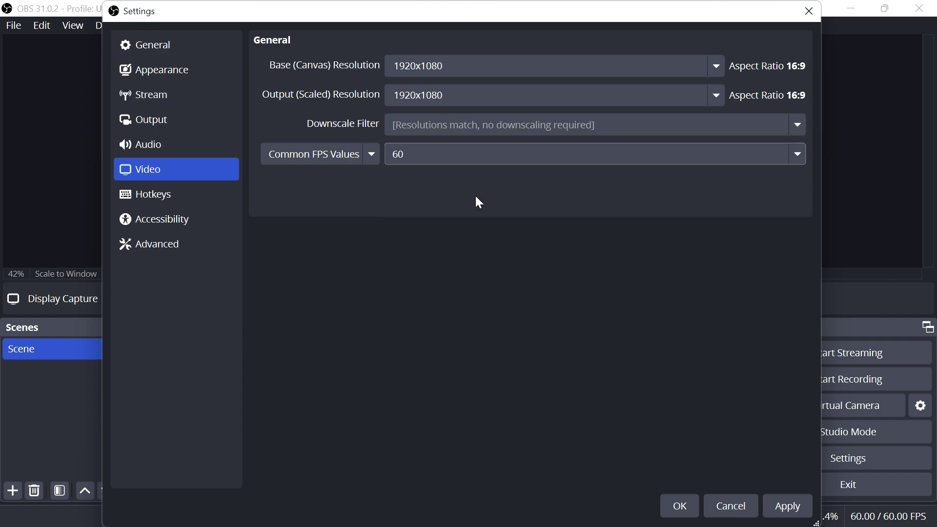
- Keep Speakers (Realtek) as desktop audio and Yeti Stereo Microphone as mic, then save
click(164, 147)
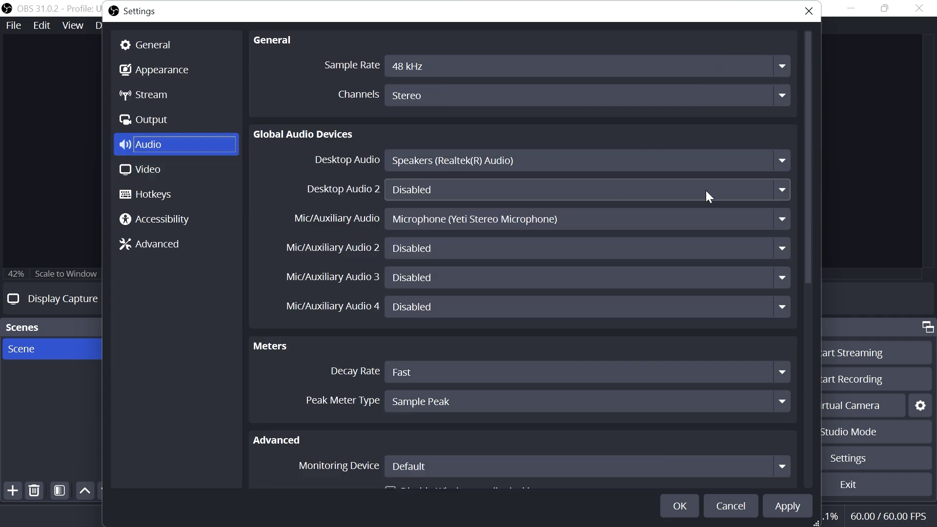
click(784, 163)
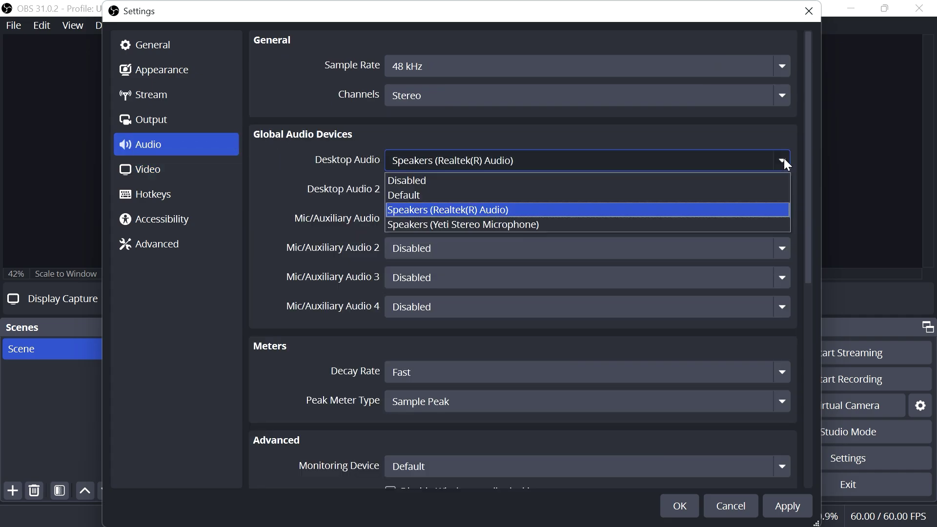
click(474, 211)
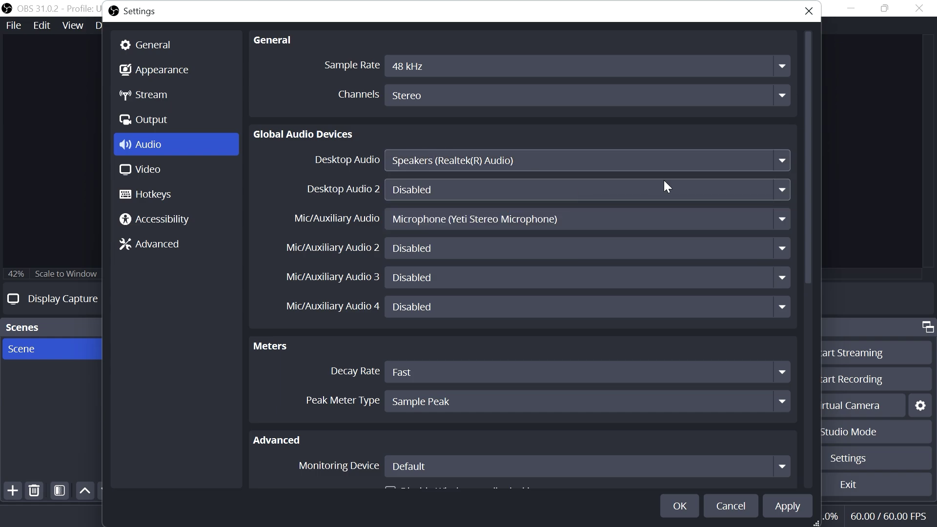
click(783, 218)
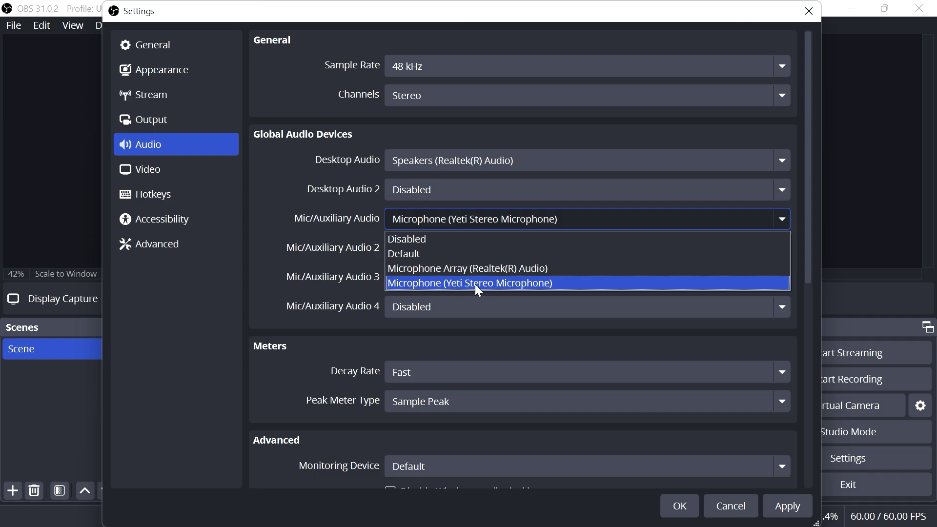
click(277, 236)
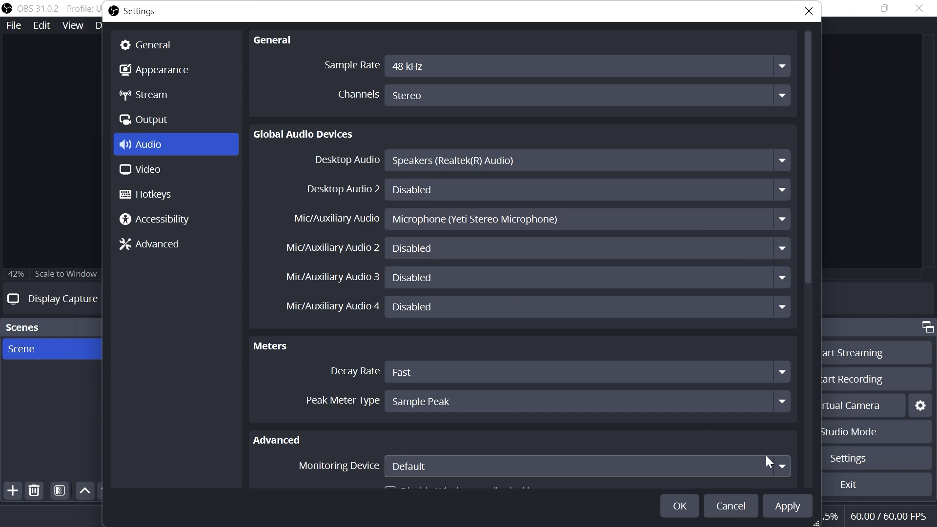
click(681, 512)
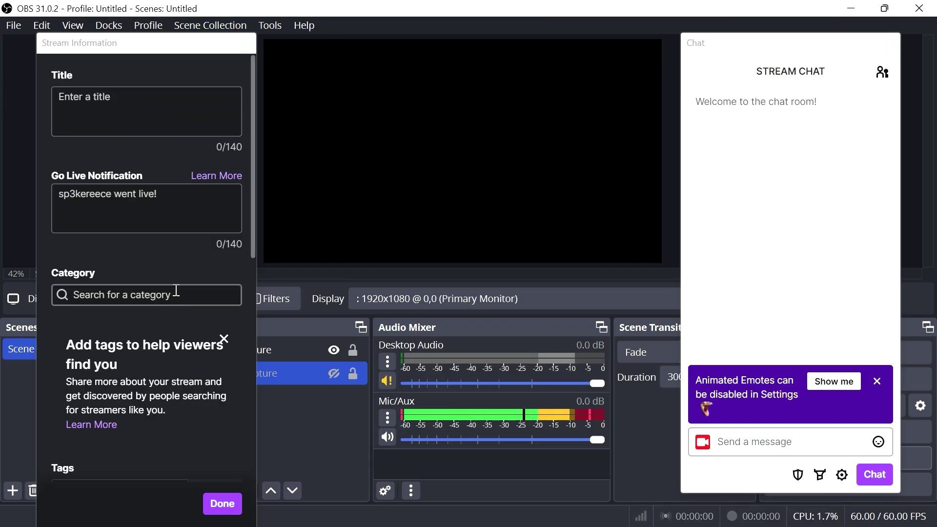
- Close the Stream Chat dock and dismiss both Closing Dockable Window notices
click(604, 295)
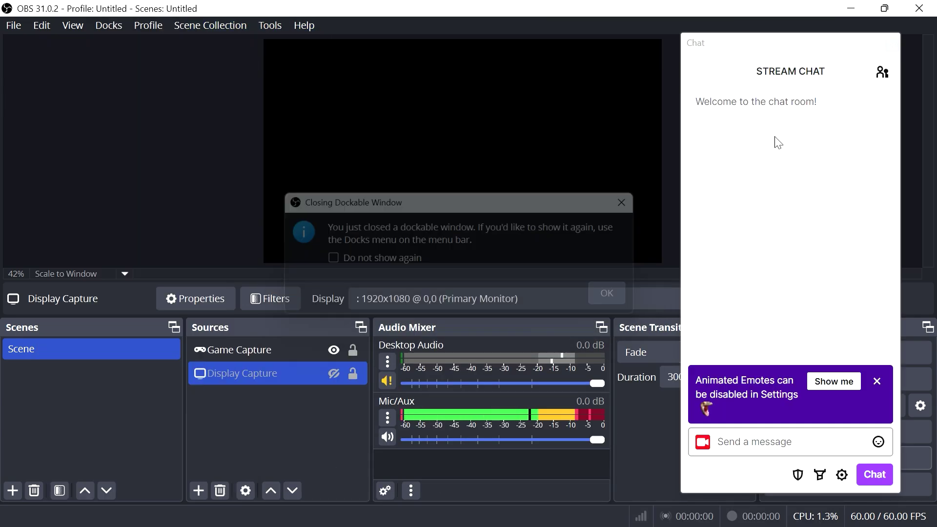
click(891, 44)
click(615, 294)
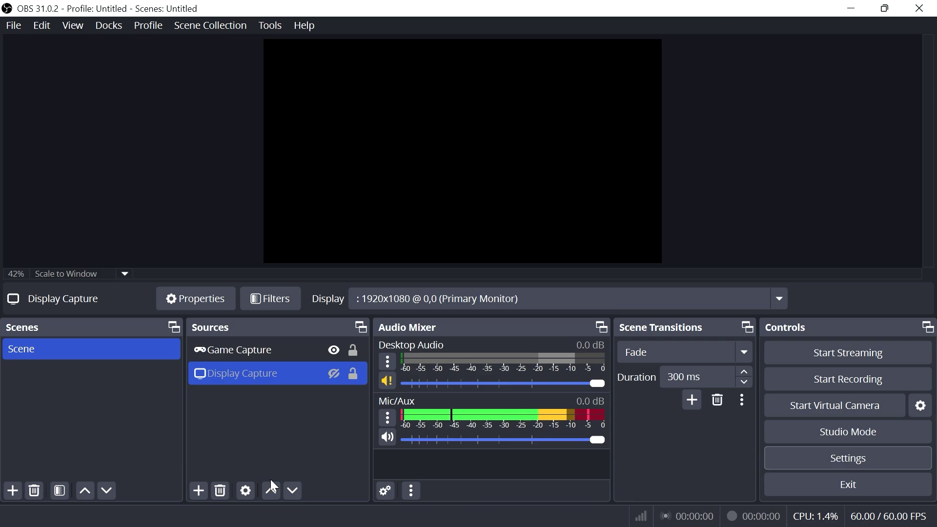
- Add a Game Capture 2 source set to capture a specific window
click(200, 490)
click(336, 266)
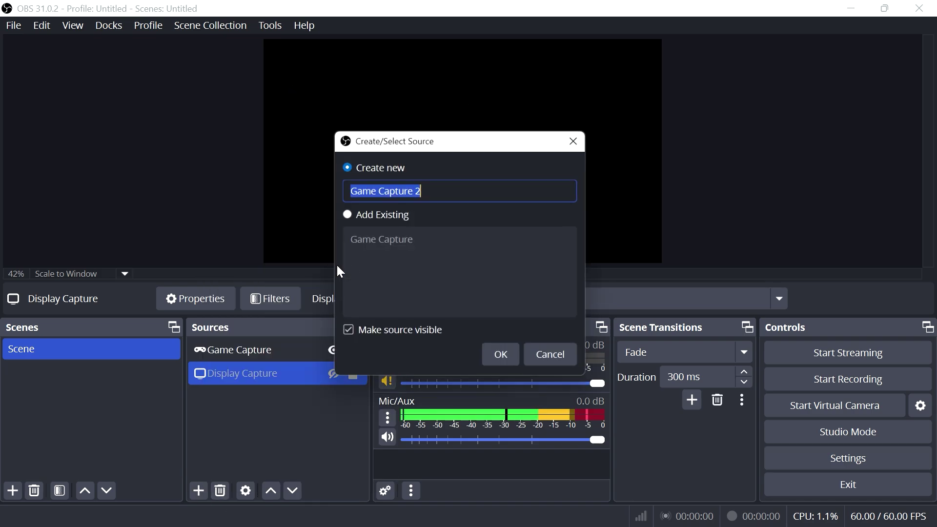
click(501, 355)
click(536, 271)
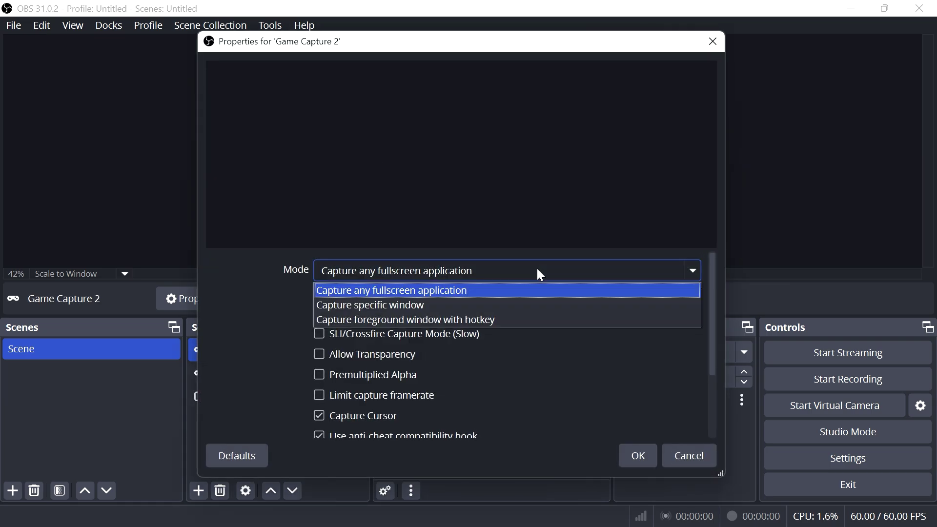
click(402, 305)
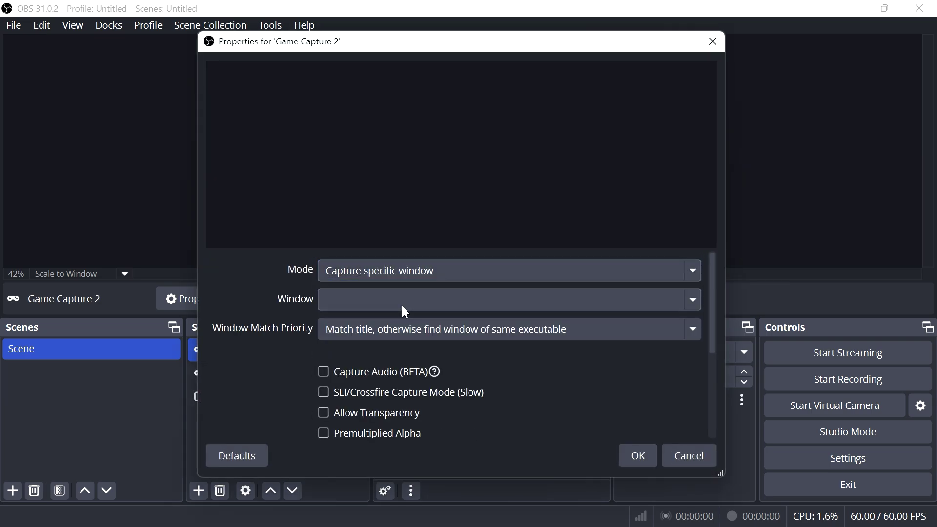
- Cancel Game Capture 2 without choosing a window, and select the original Game Capture
click(482, 298)
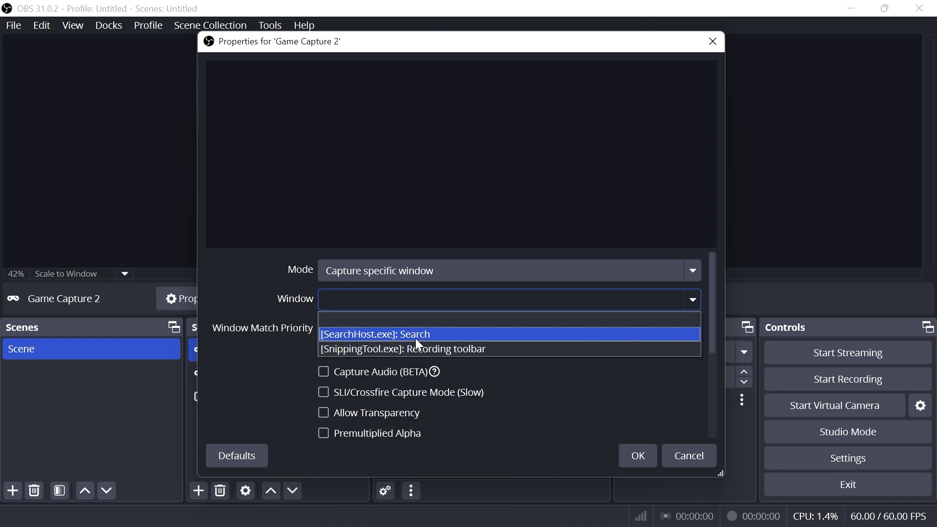
click(279, 267)
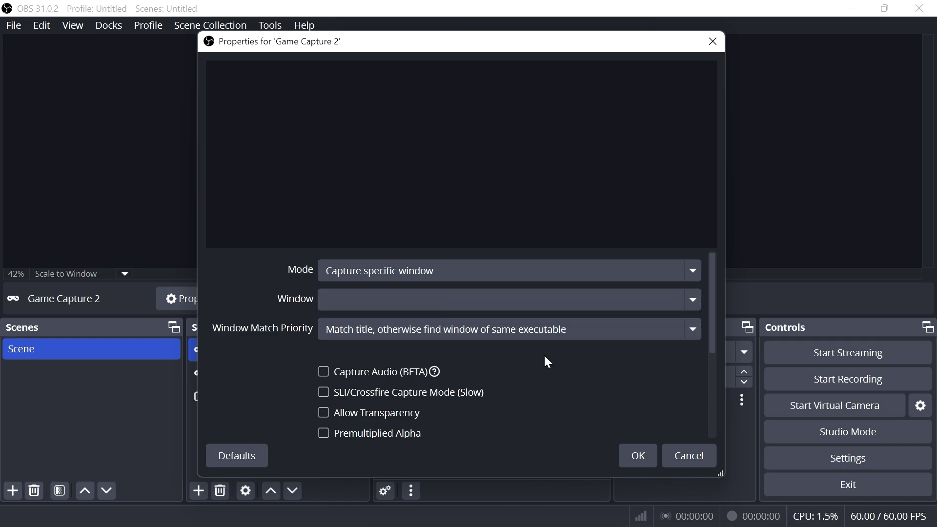
click(689, 455)
click(334, 350)
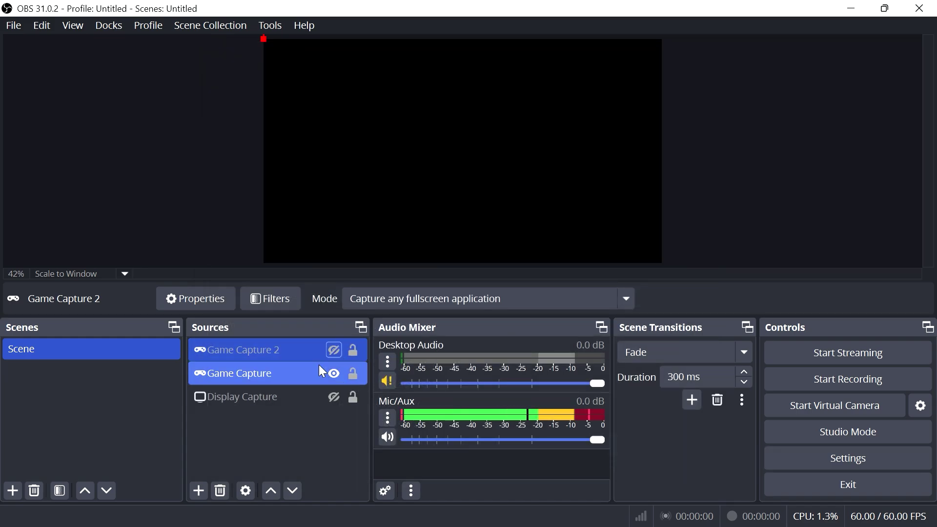
- Add a Display Capture 2 source capturing the Primary Monitor
click(198, 489)
click(302, 245)
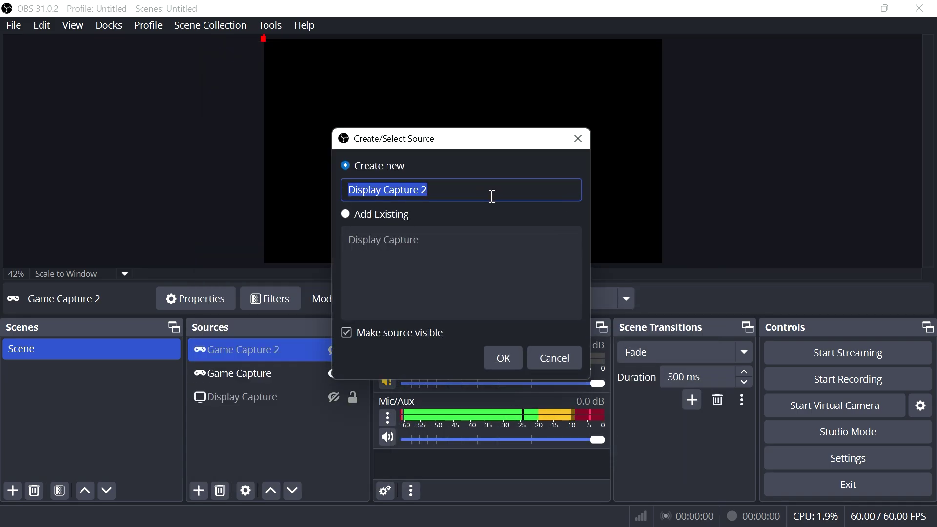
click(501, 356)
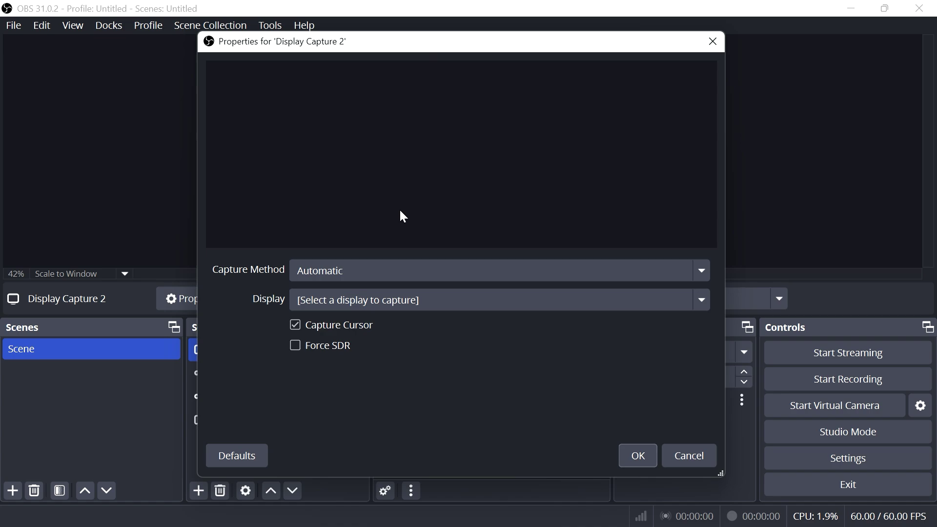
click(393, 302)
click(437, 335)
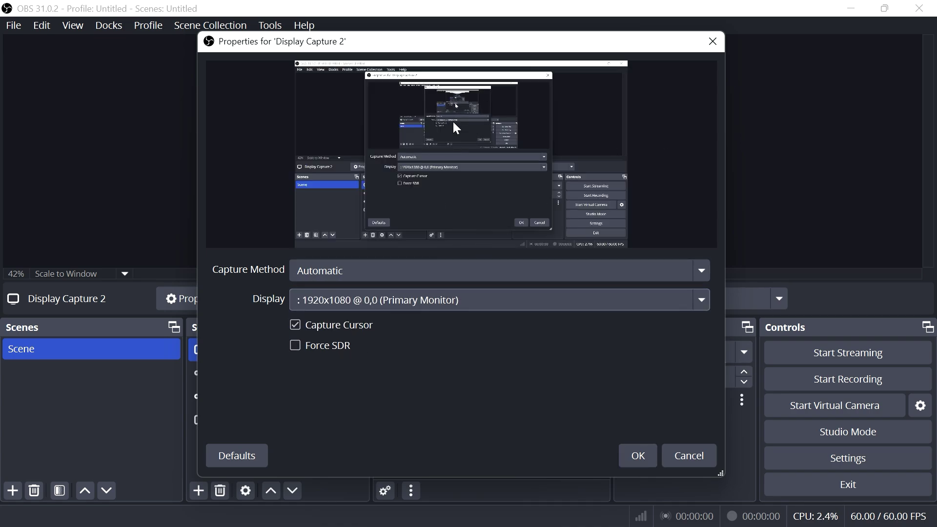
click(642, 457)
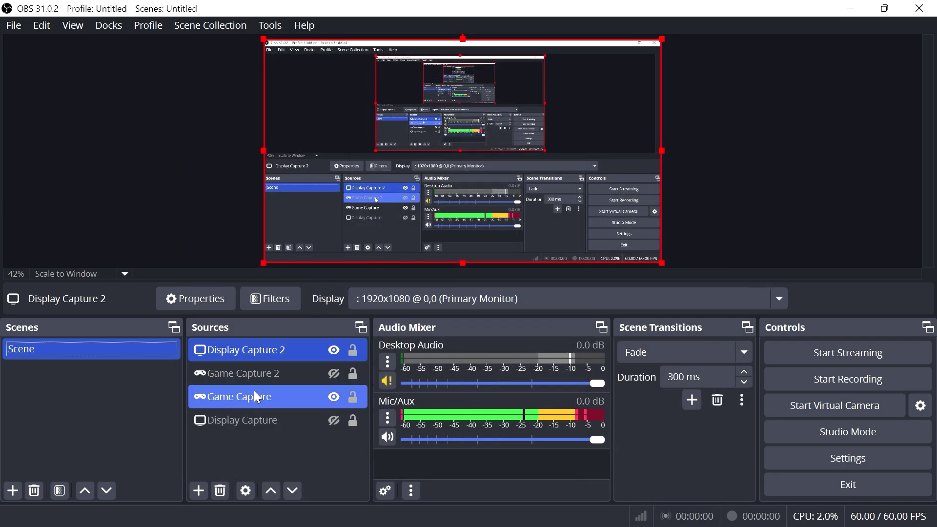
- Add a Video Capture Device named 'Webcam', check its Device list, and close Properties
click(201, 491)
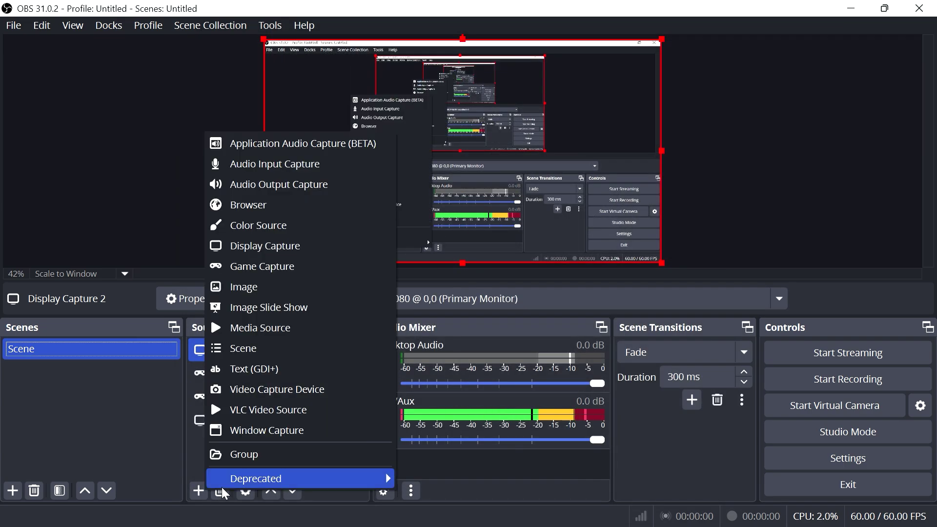
click(301, 392)
text(Webcam)
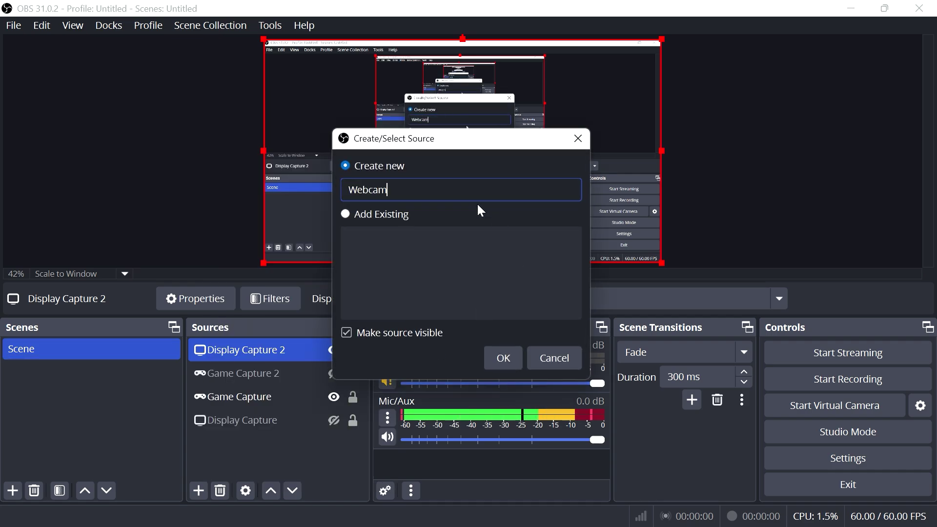
click(503, 357)
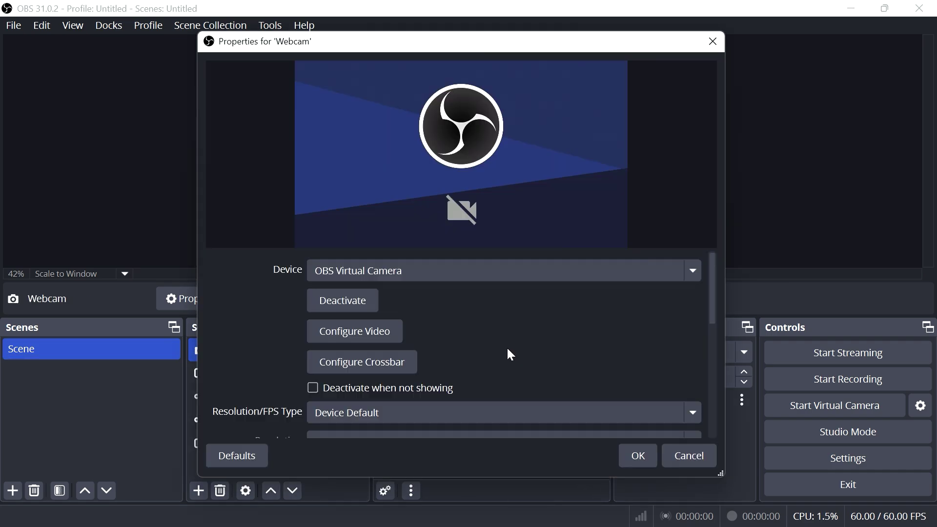
click(539, 272)
click(505, 290)
click(542, 272)
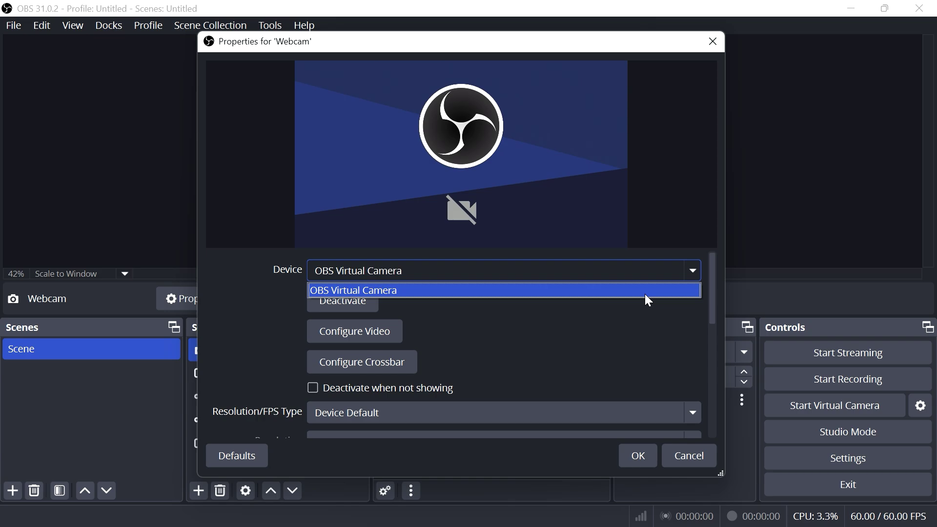
click(690, 460)
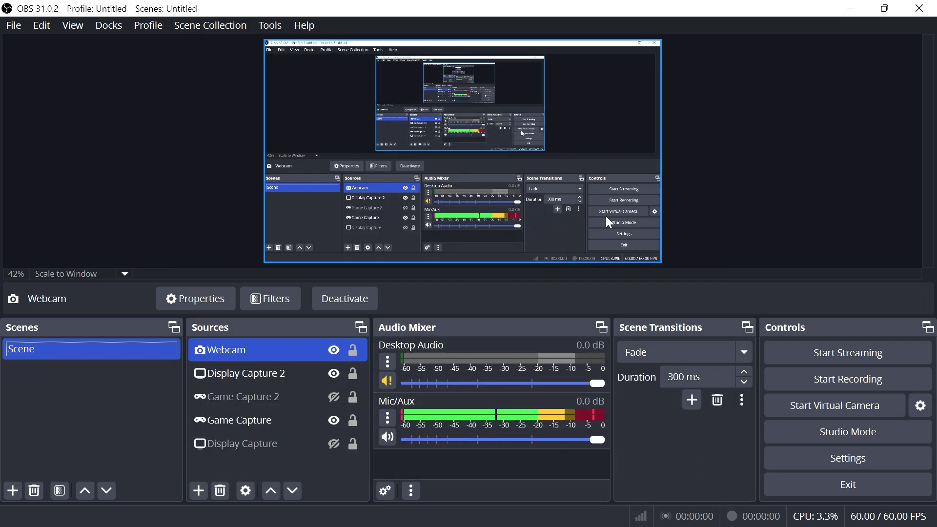
- Select Display Capture 2 and start streaming to Twitch
click(640, 93)
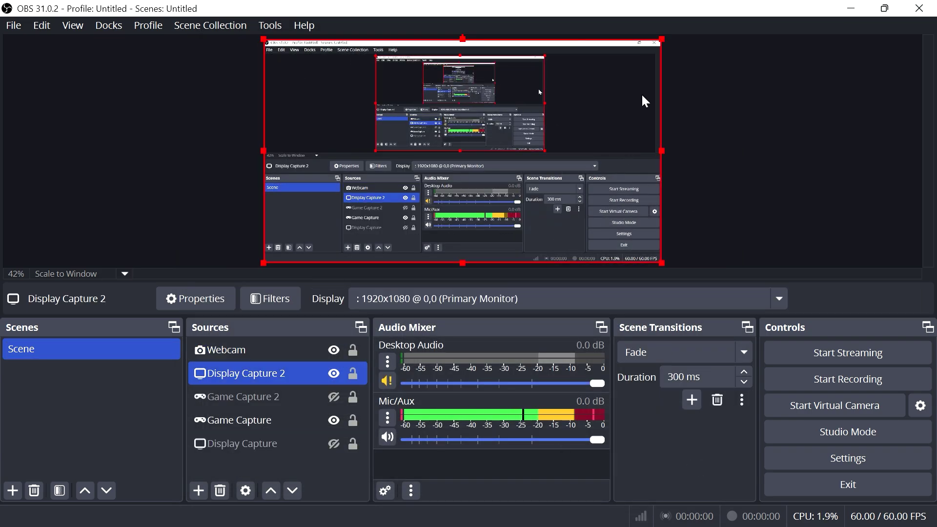
click(844, 358)
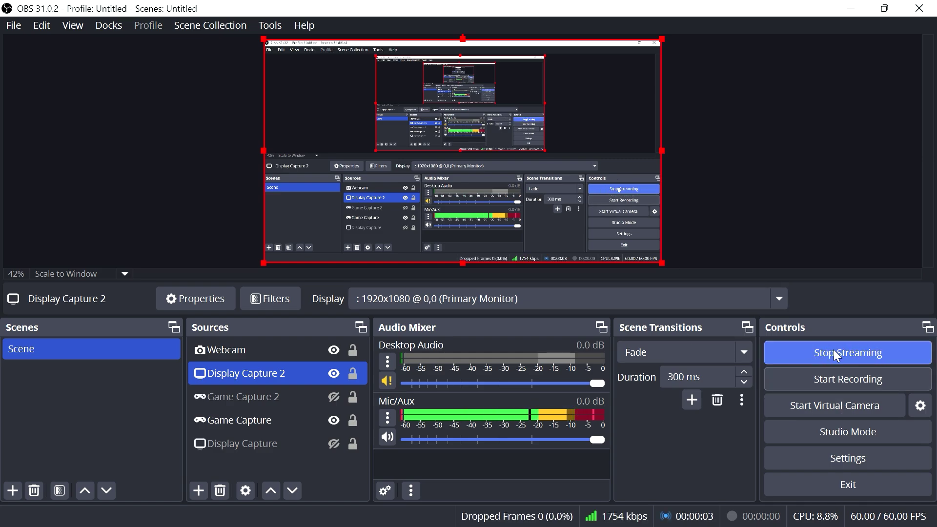
- Check the live Twitch channel in Chrome, then stop streaming in OBS Studio
key(alt+Tab)
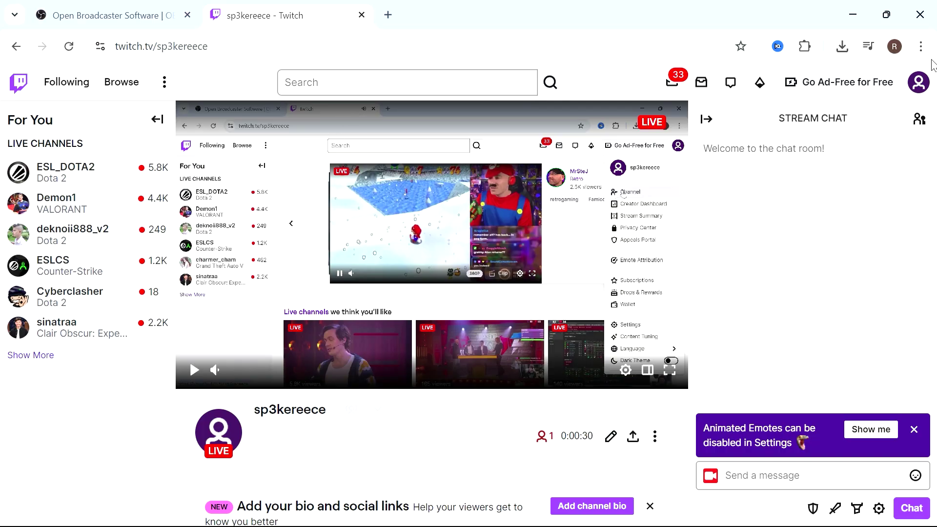
click(919, 82)
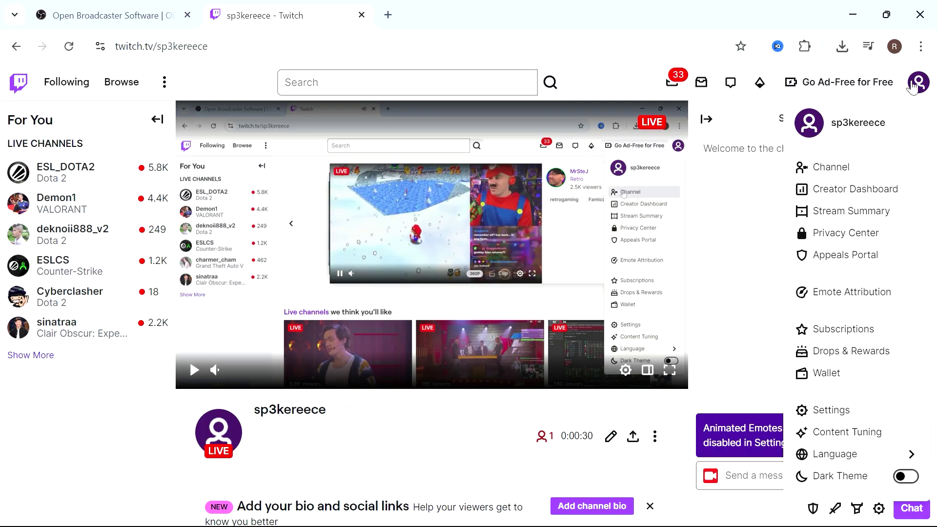
click(829, 174)
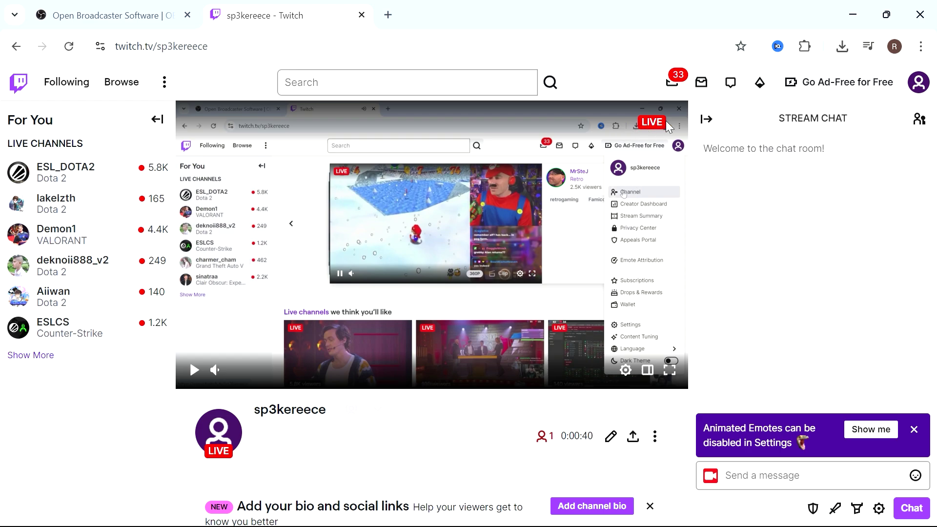
key(alt+Tab)
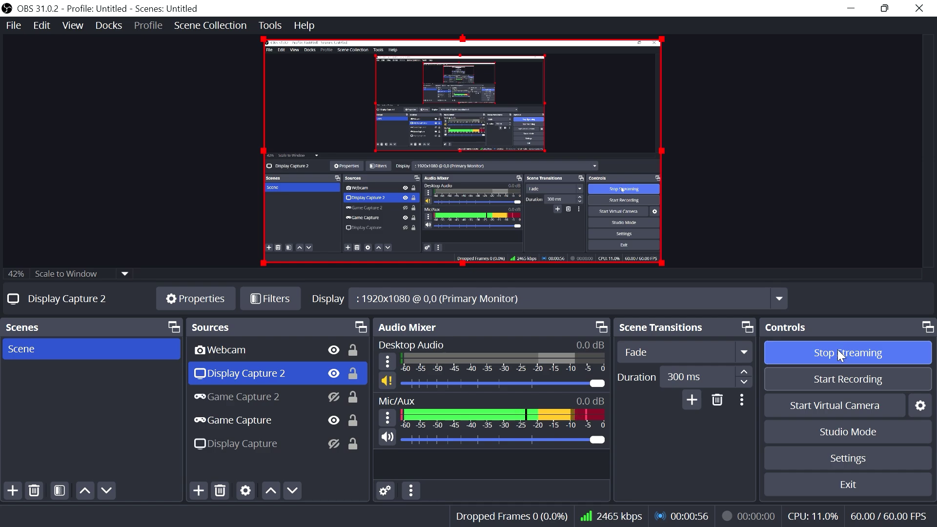
click(834, 352)
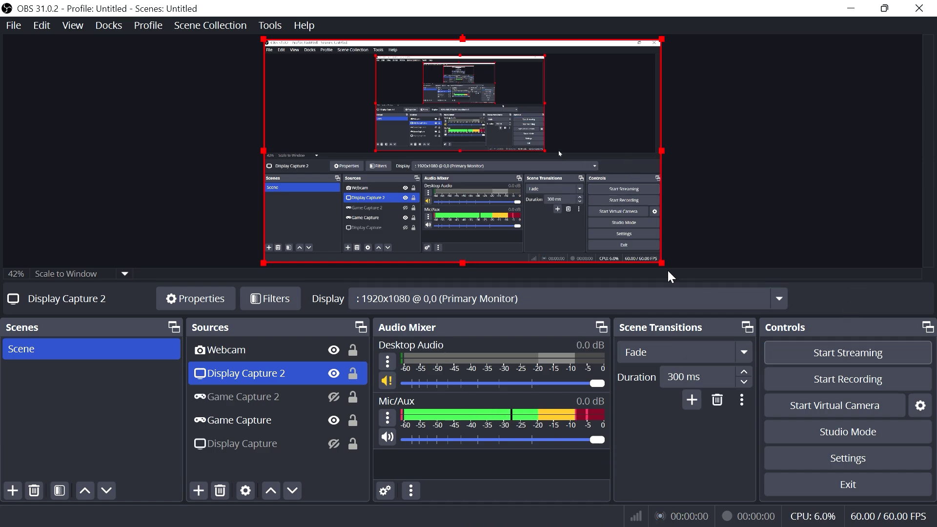
- Back on the Twitch channel page, open the Creator Dashboard from the account menu
key(alt+Tab)
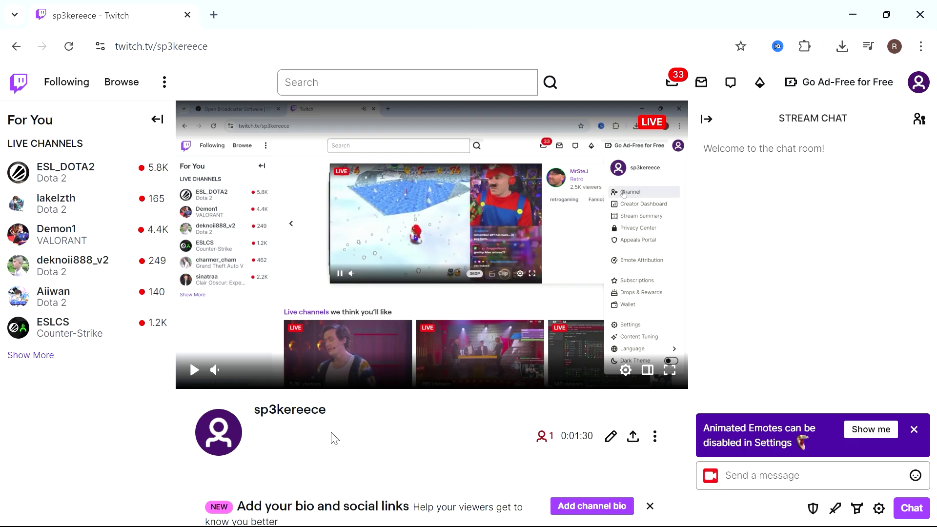
scroll(300, 440, down, 1)
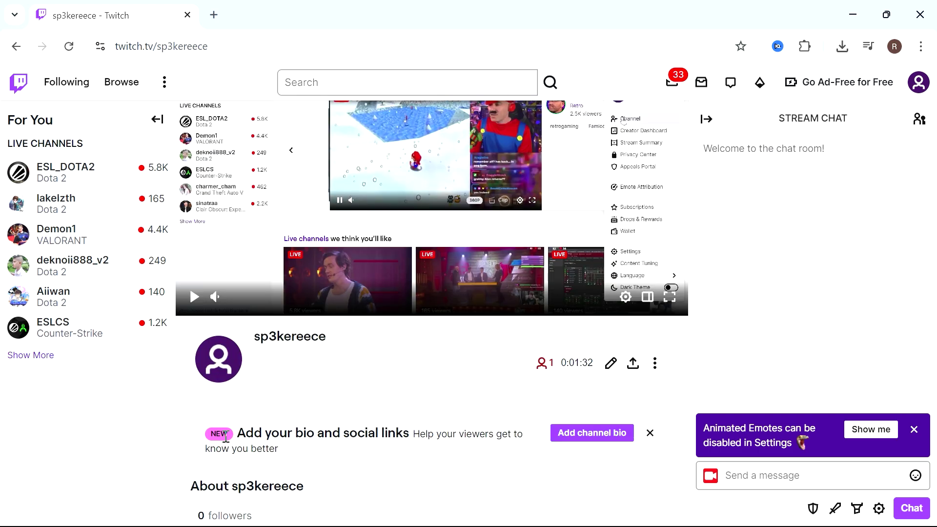
scroll(300, 421, up, 1)
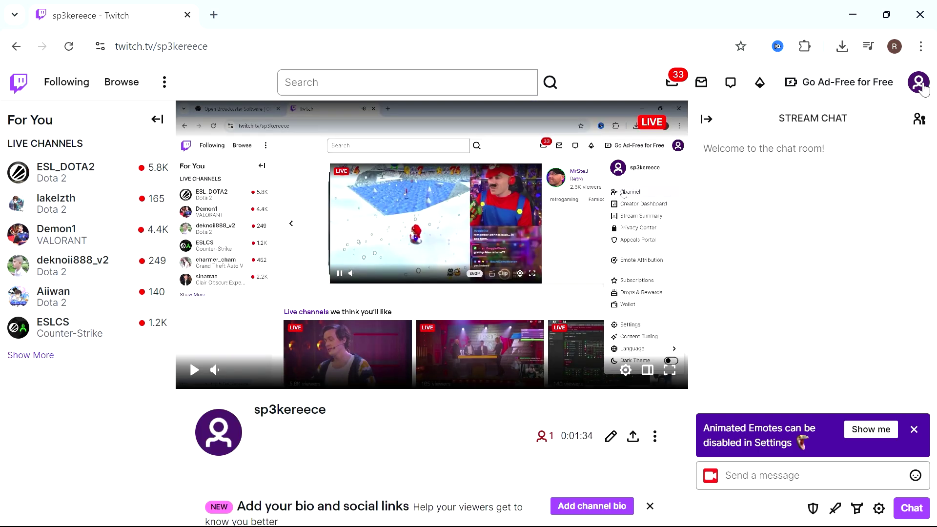
click(921, 85)
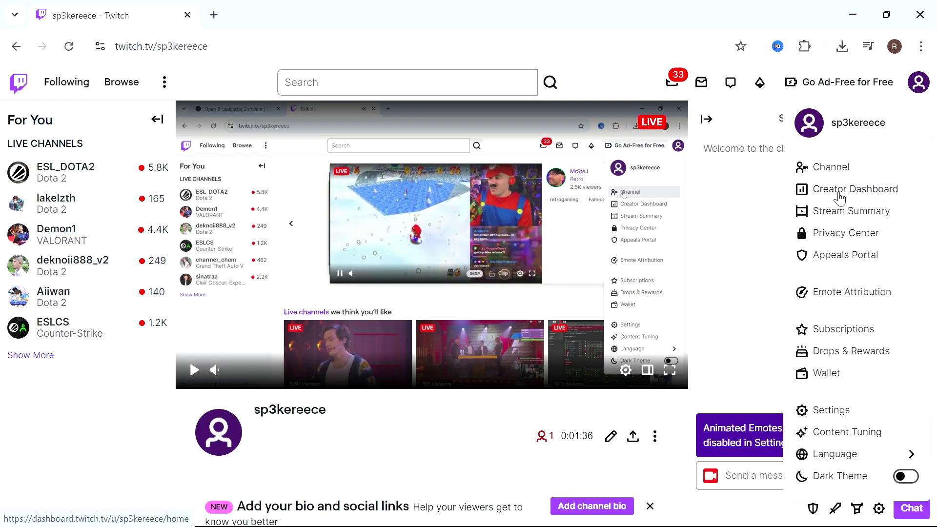
click(839, 192)
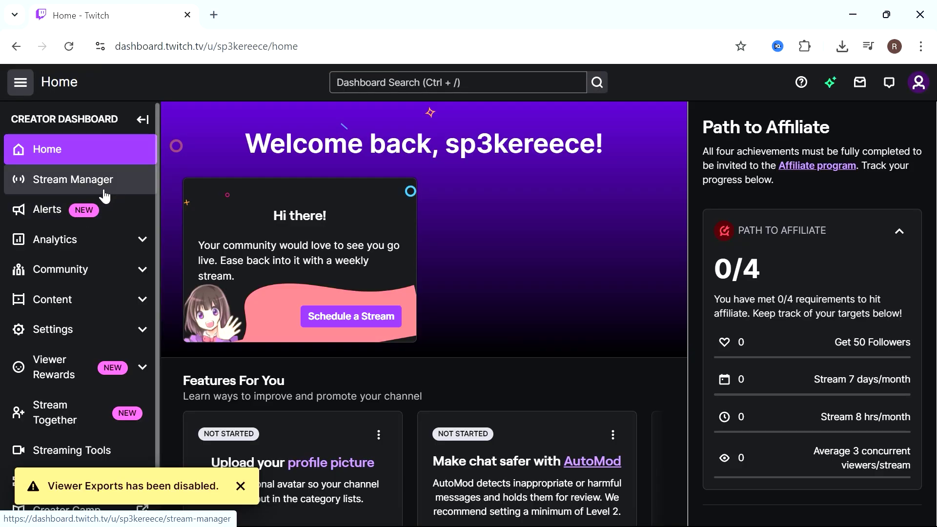
click(103, 179)
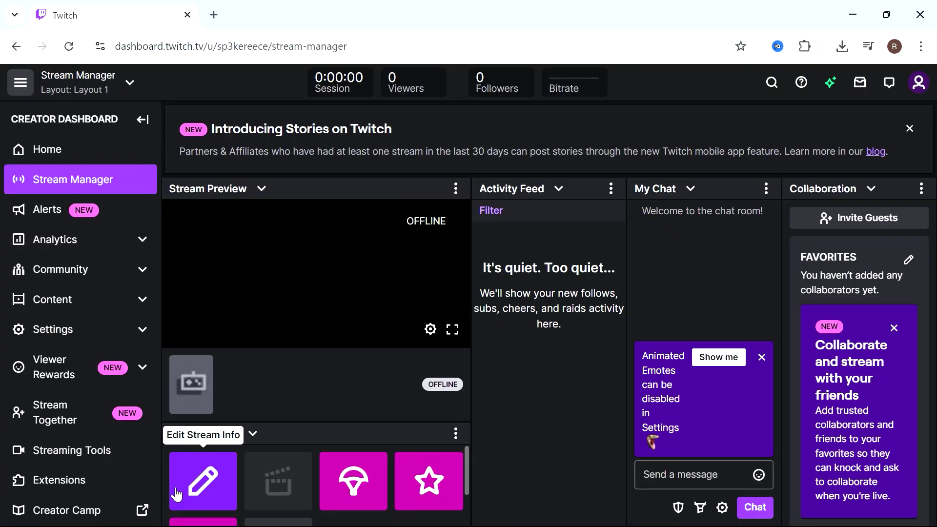
click(199, 477)
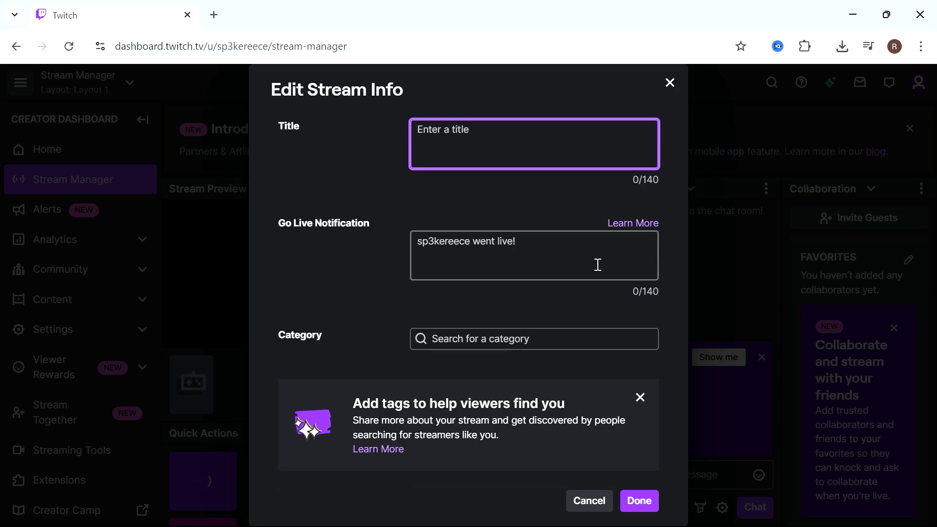
scroll(483, 290, down, 1)
scroll(439, 249, down, 1)
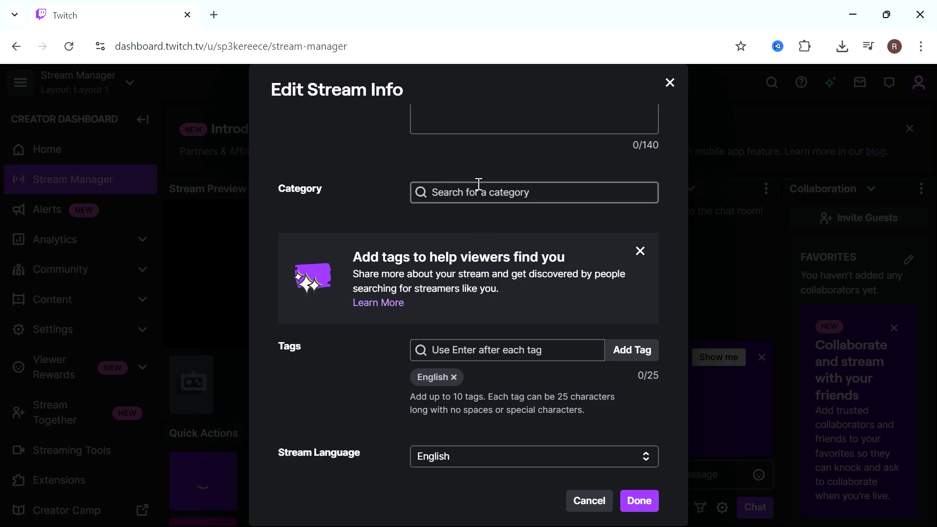
scroll(507, 200, down, 3)
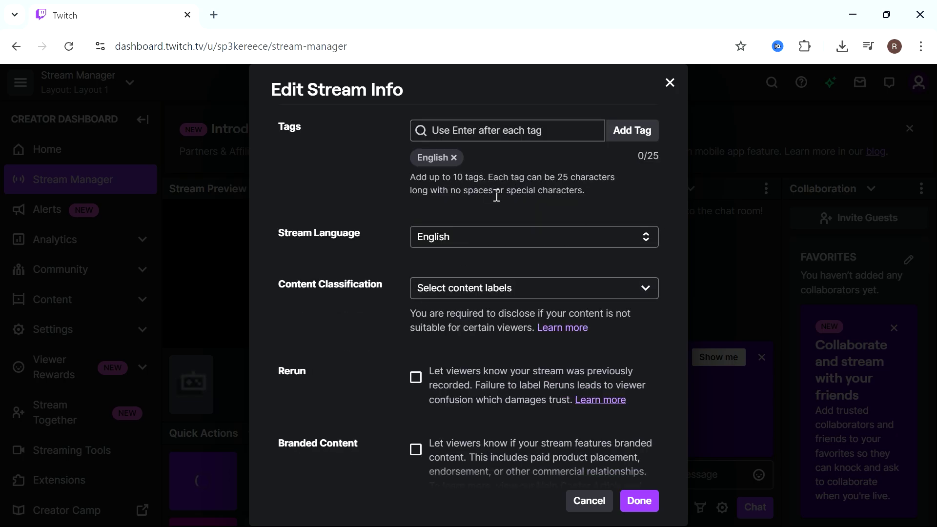
scroll(430, 241, down, 1)
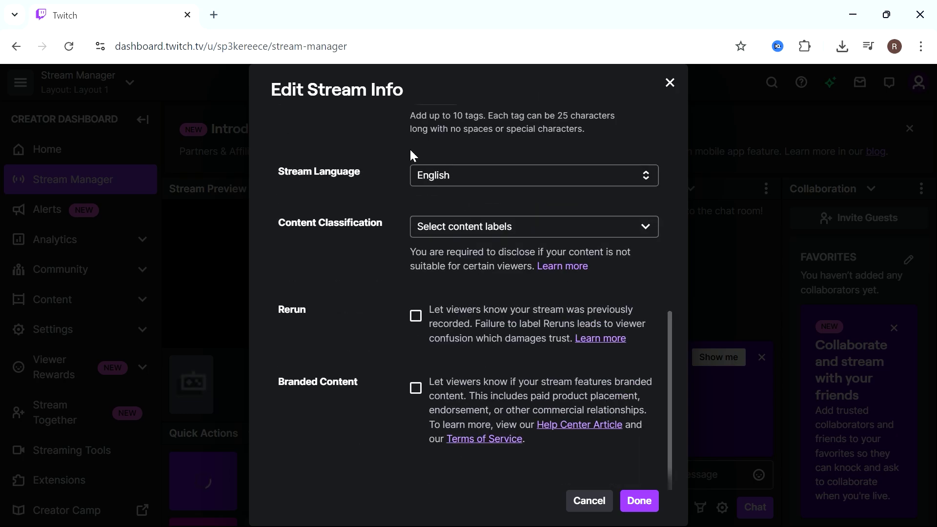
click(648, 502)
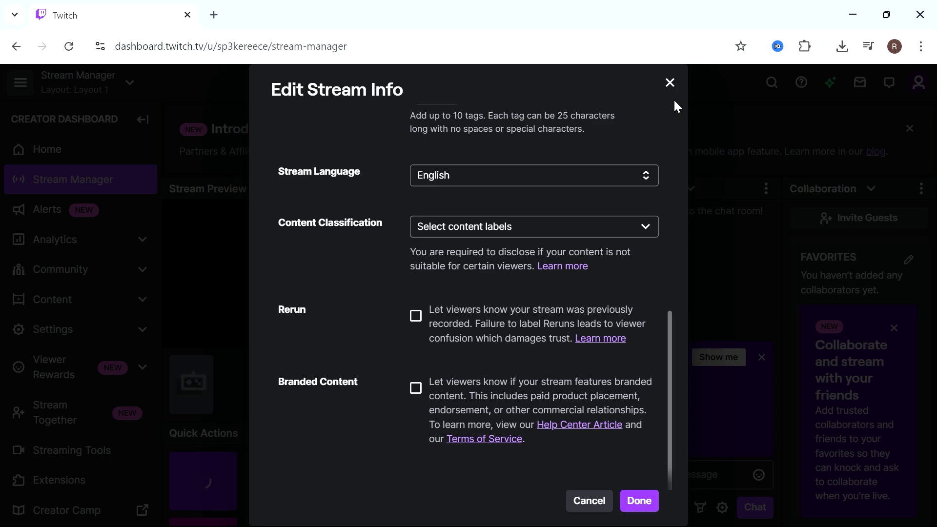